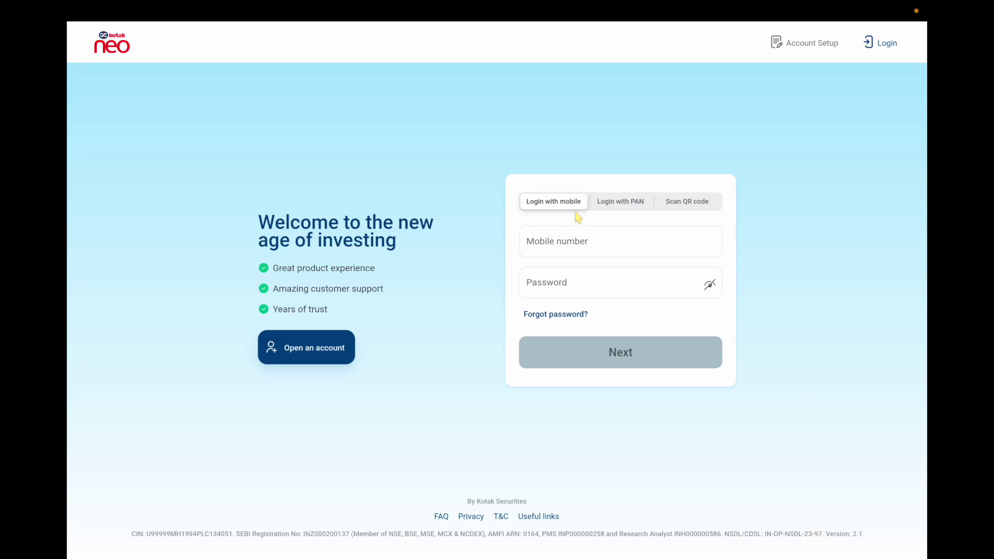
Look at the login forms for mobile number and for PAN, including their entry fields.
click(585, 239)
click(578, 280)
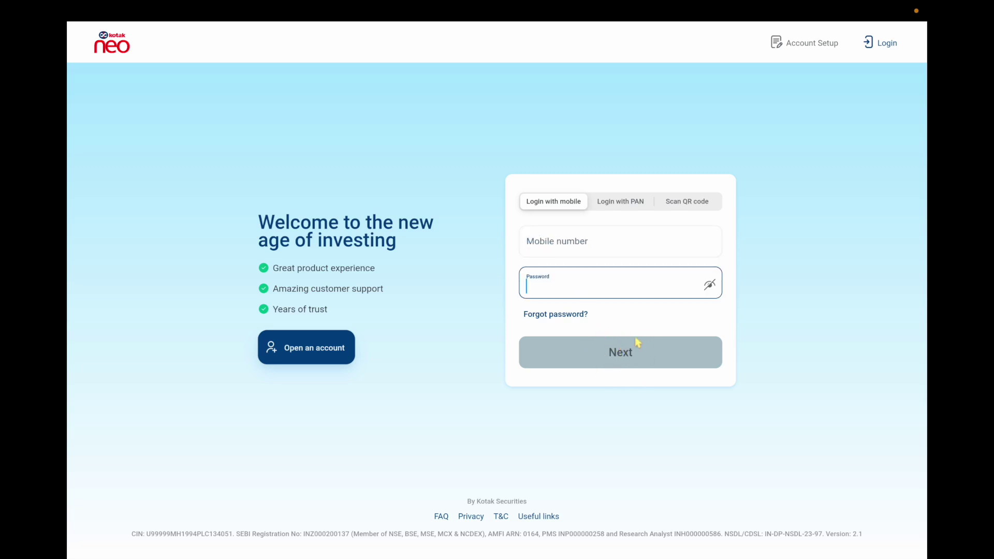
click(626, 205)
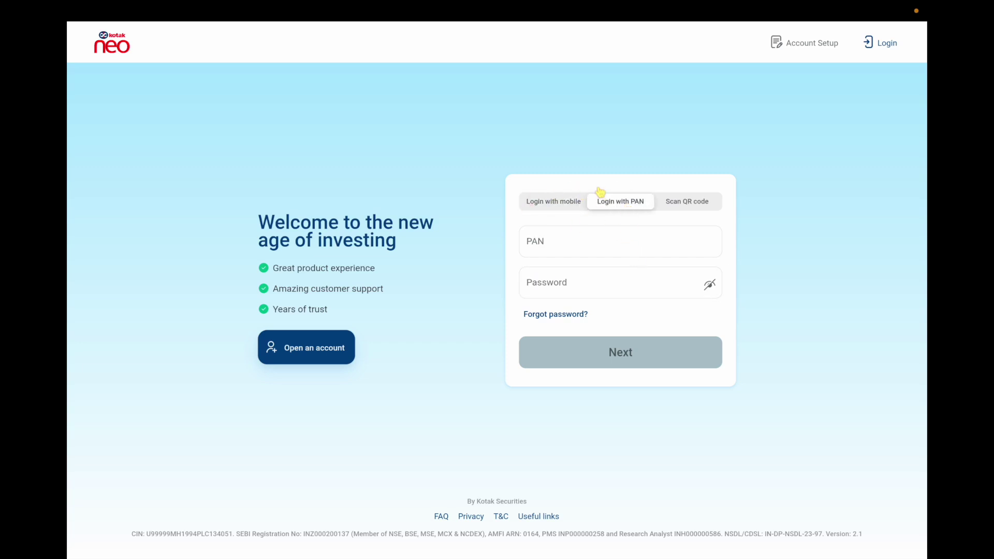
click(554, 235)
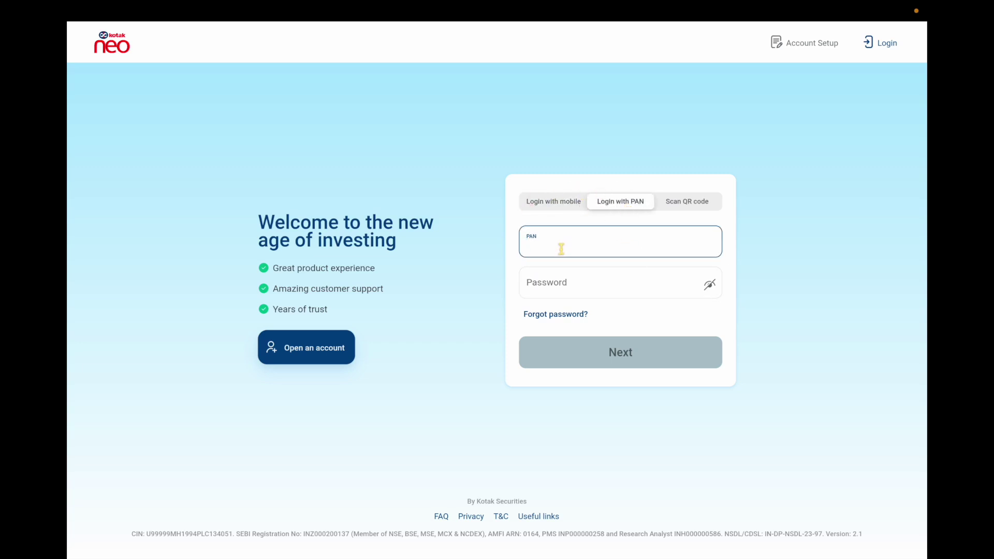
Switch the login method to QR code, log in, and acknowledge the risk disclosure on derivatives.
click(681, 202)
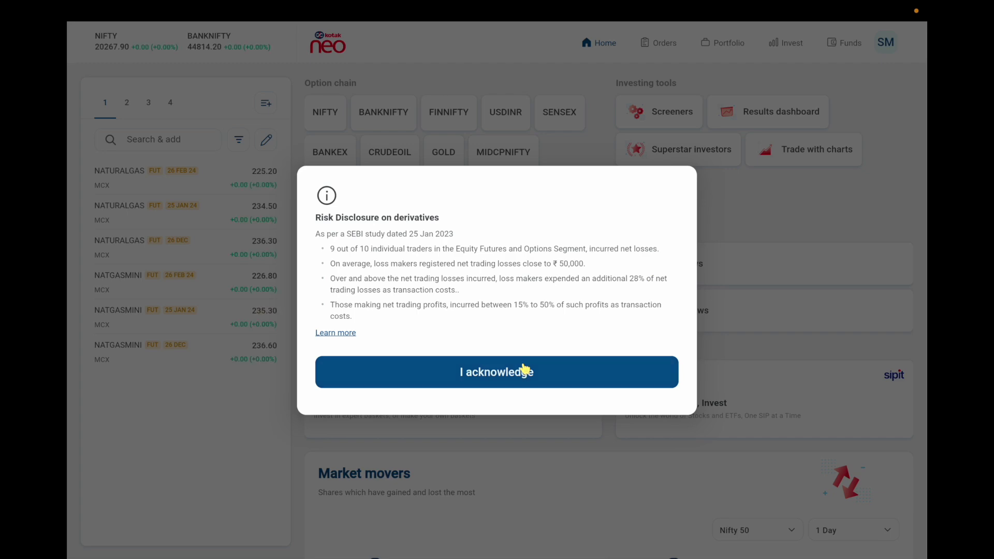
click(525, 368)
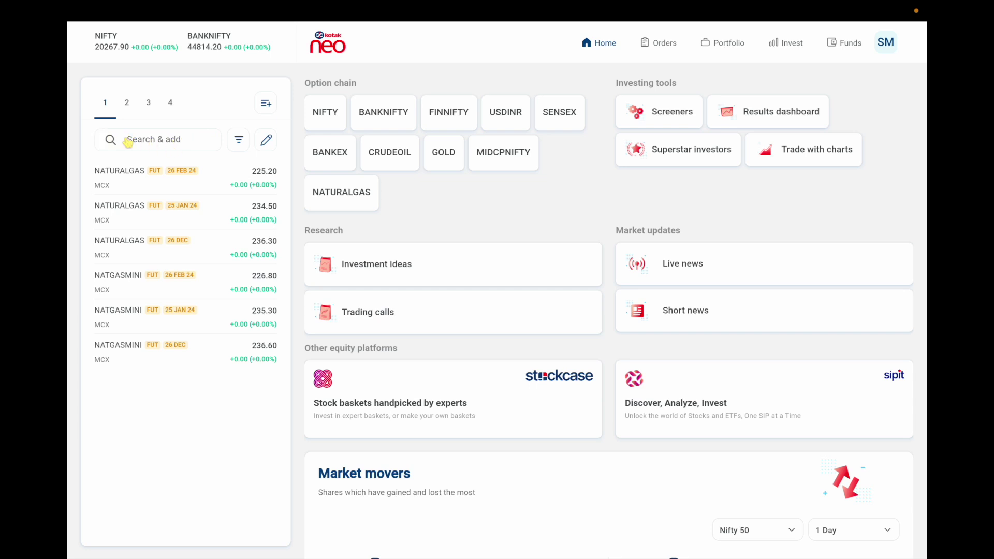
Search for CRUDEOIL among the instruments that can be added to Watchlist 1.
click(195, 145)
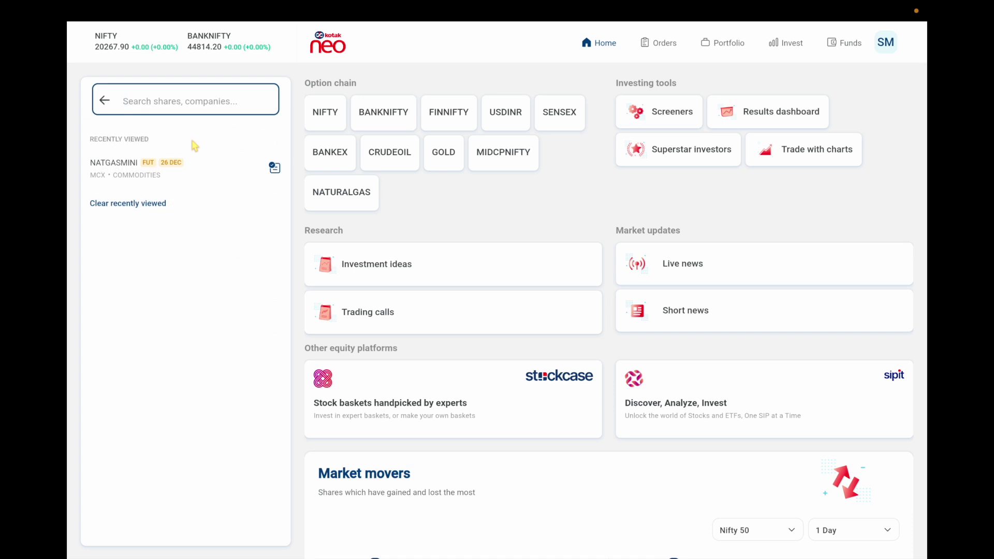
text(CRUDOIL)
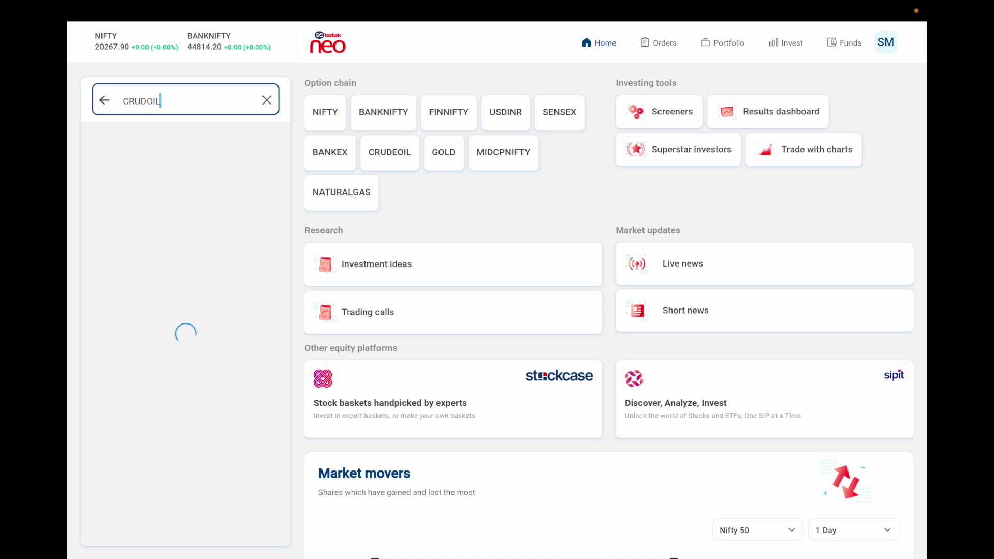
key(Left)
text(E)
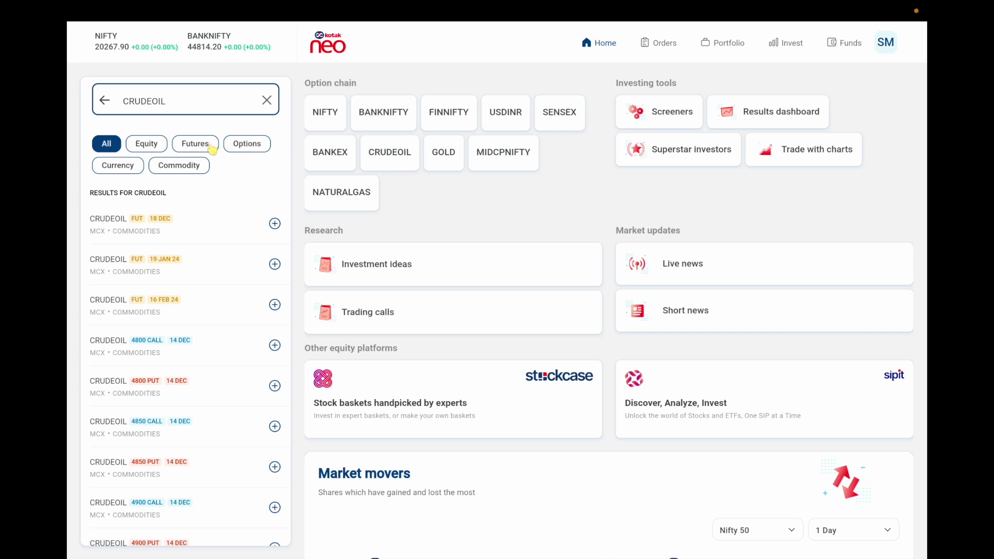
Filter the search results to Commodity and add the CRUDEOIL 18 DEC future to Watchlist 1.
click(156, 149)
click(180, 164)
click(239, 150)
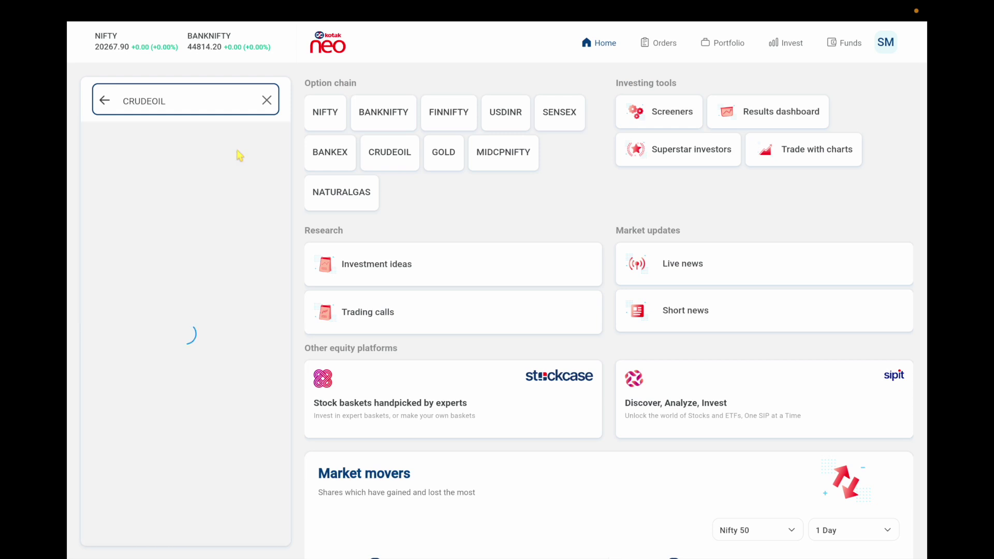
click(193, 161)
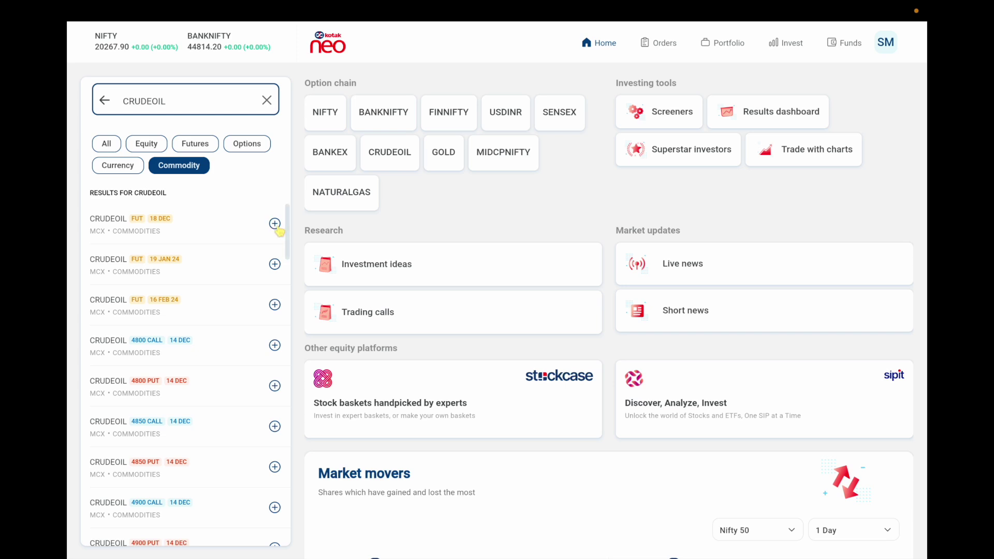
mouse_move(106, 232)
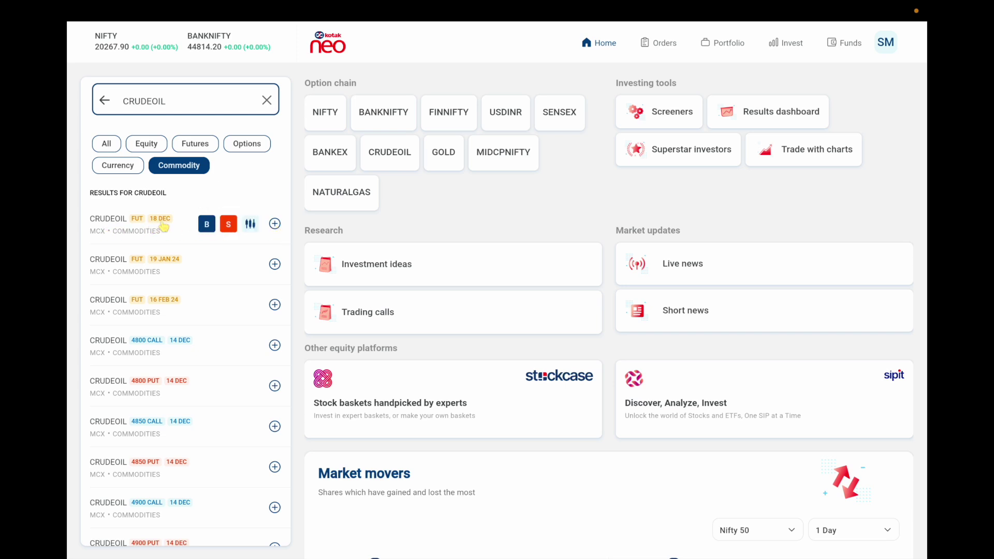
click(275, 224)
mouse_move(115, 177)
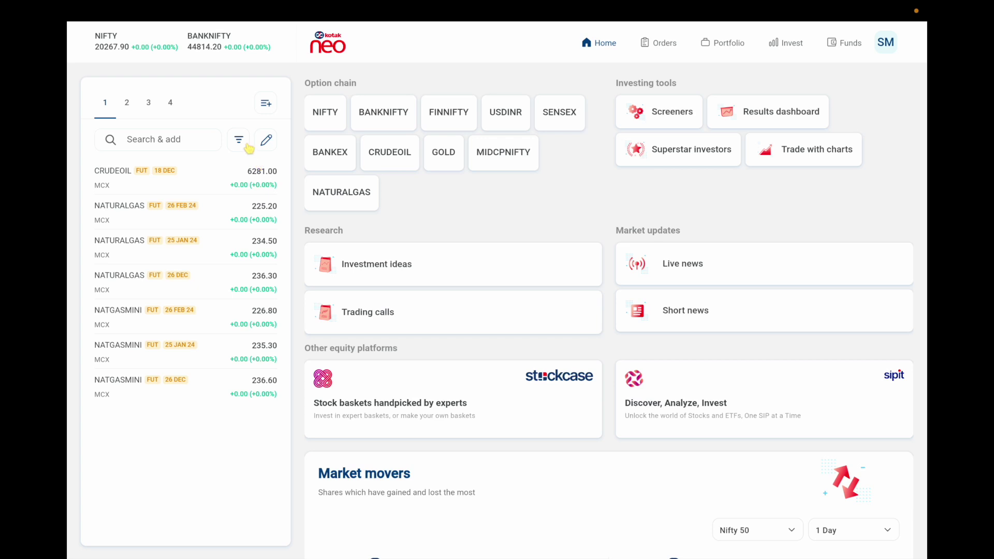
Move NATURALGAS 25 JAN 24 and NATGASMINI 26 DEC up in Watchlist 1, remove CRUDEOIL 18 DEC, and save the watchlist.
click(268, 142)
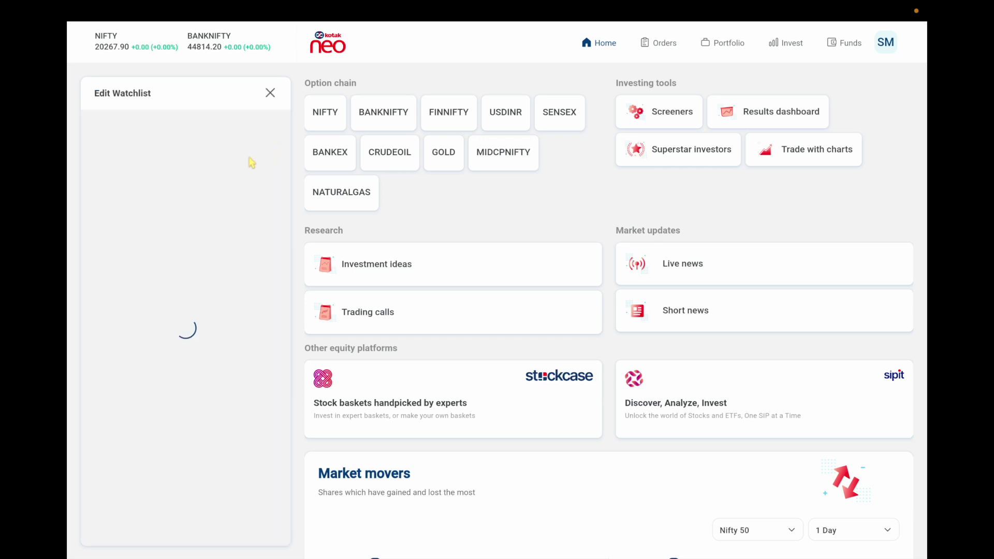
drag(108, 270, 111, 232)
drag(100, 271, 111, 192)
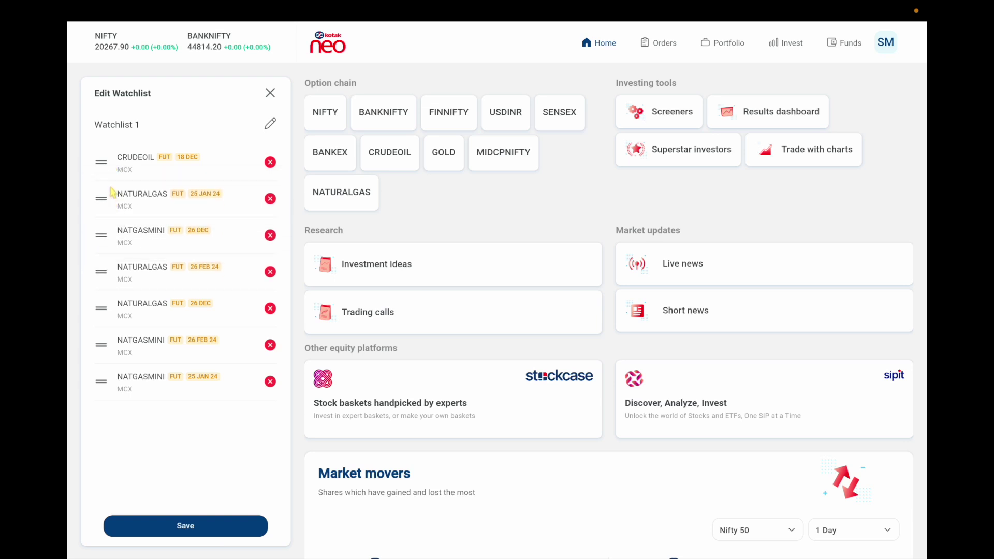
click(271, 163)
click(186, 527)
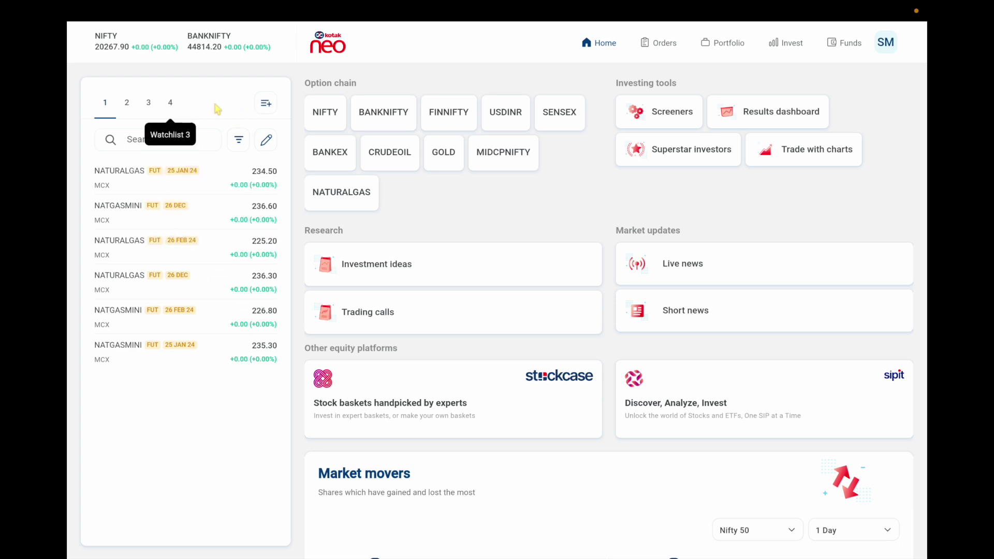
Reorder the list of watchlists by moving Watchlist 3 above Watchlist 4.
click(266, 107)
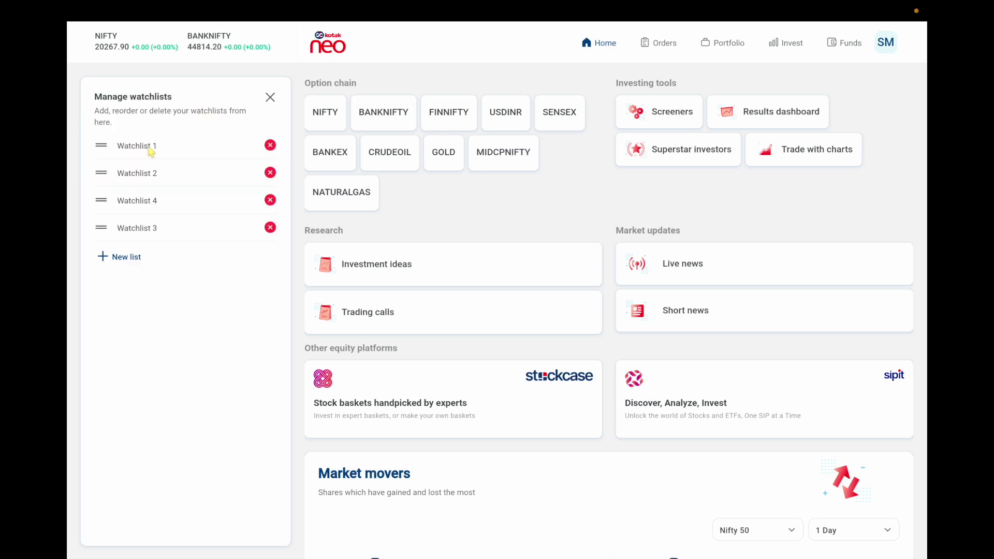
drag(101, 227, 105, 199)
click(270, 97)
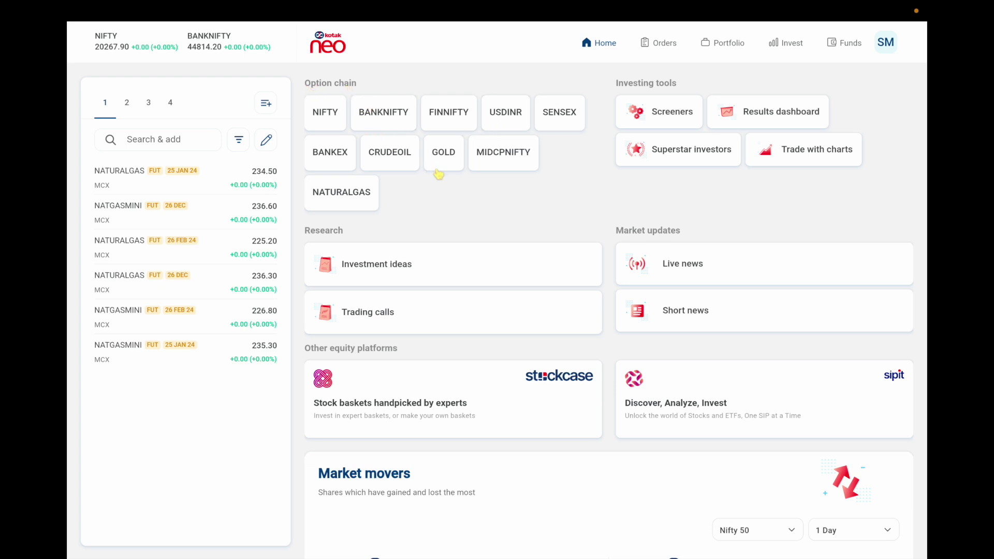
View the NIFTY option chain with its strike prices and call and put data, and return to the home page.
click(329, 121)
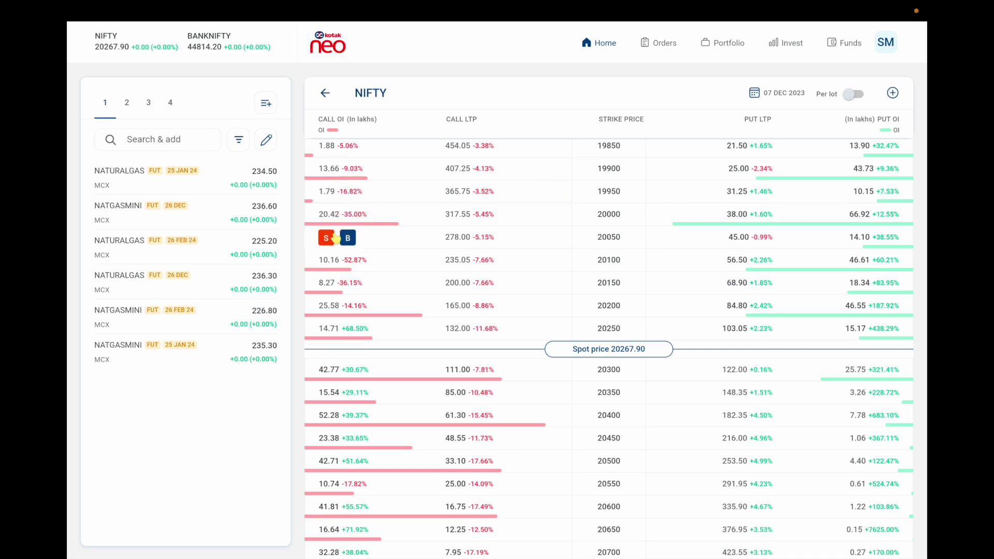
click(325, 94)
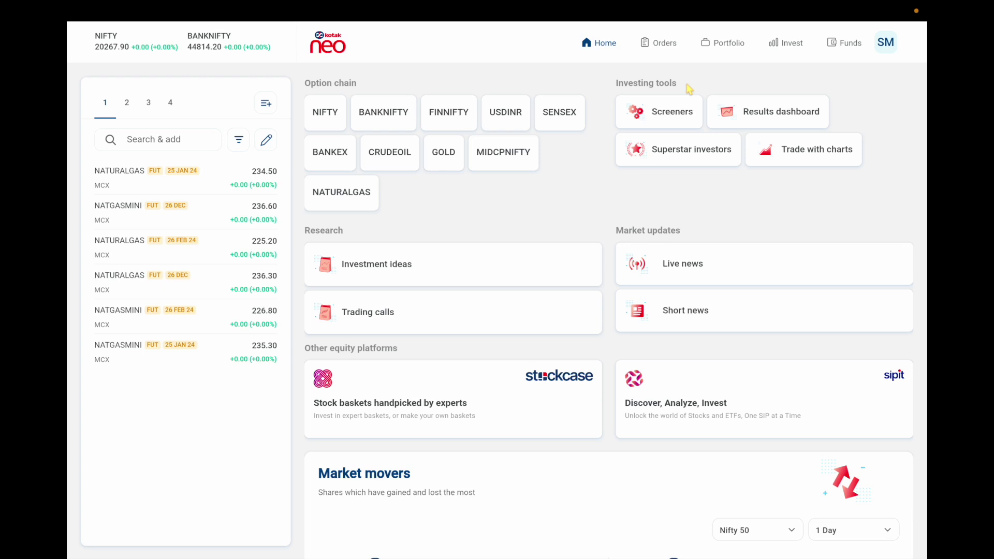
Look through the Investment ideas and Trading calls research pages and return to the home page.
scroll(399, 217, down, 1)
scroll(404, 214, down, 2)
click(402, 216)
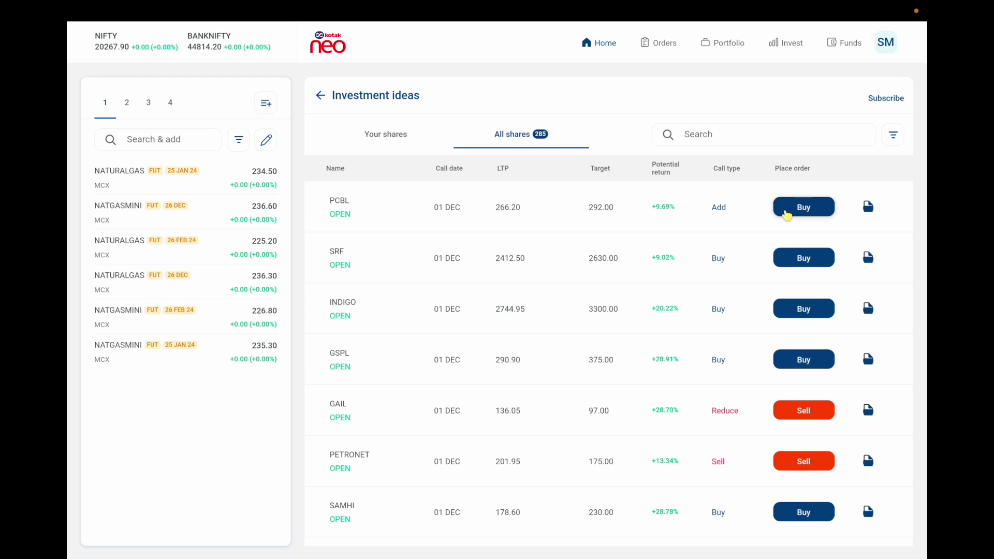
click(320, 96)
click(363, 281)
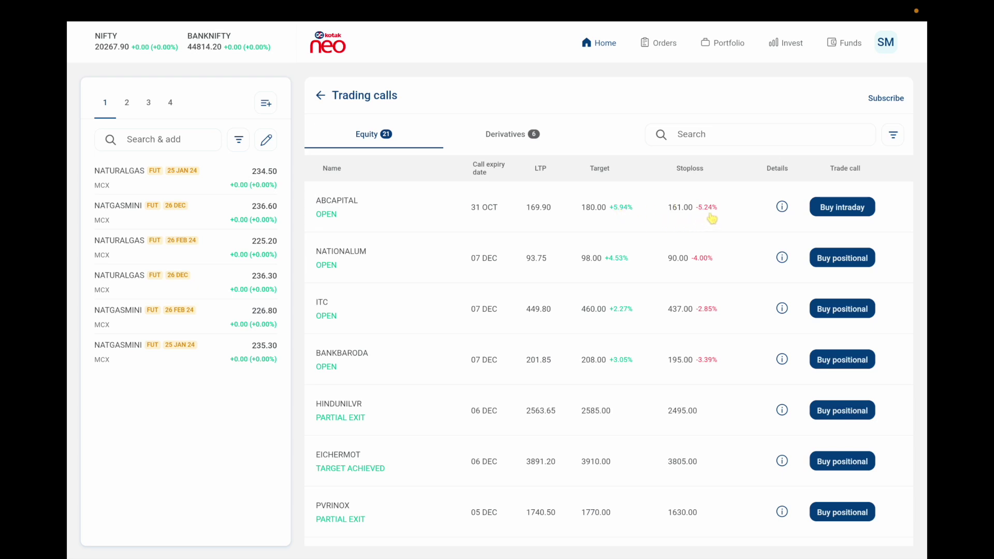
click(322, 95)
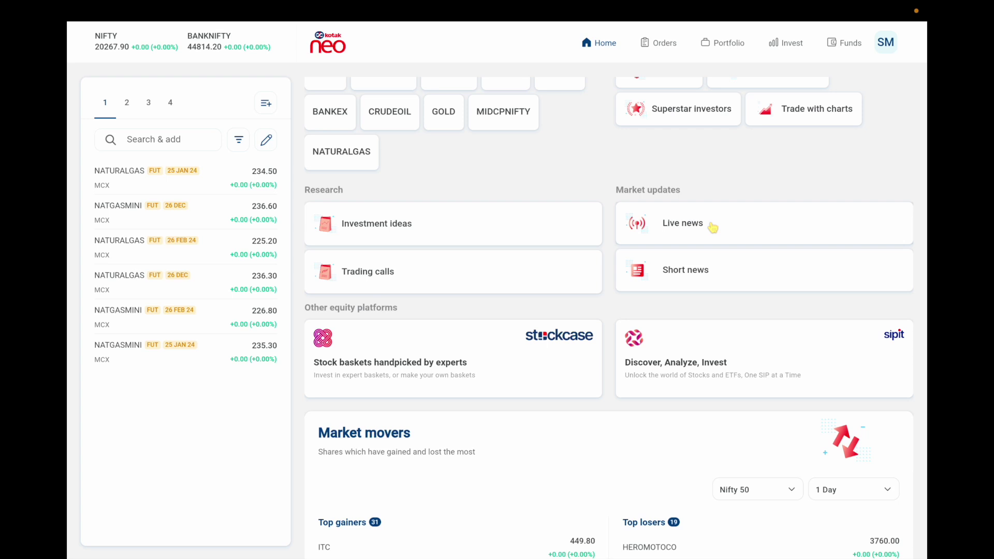
View the technical chart and market depth of the NATURALGAS 25 JAN 24 future from the watchlist.
scroll(725, 224, down, 1)
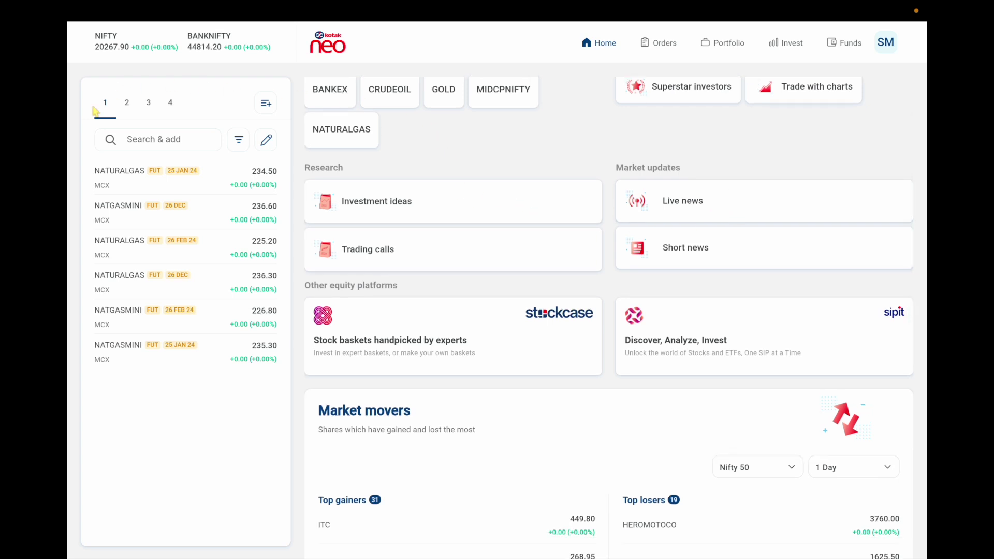
mouse_move(127, 188)
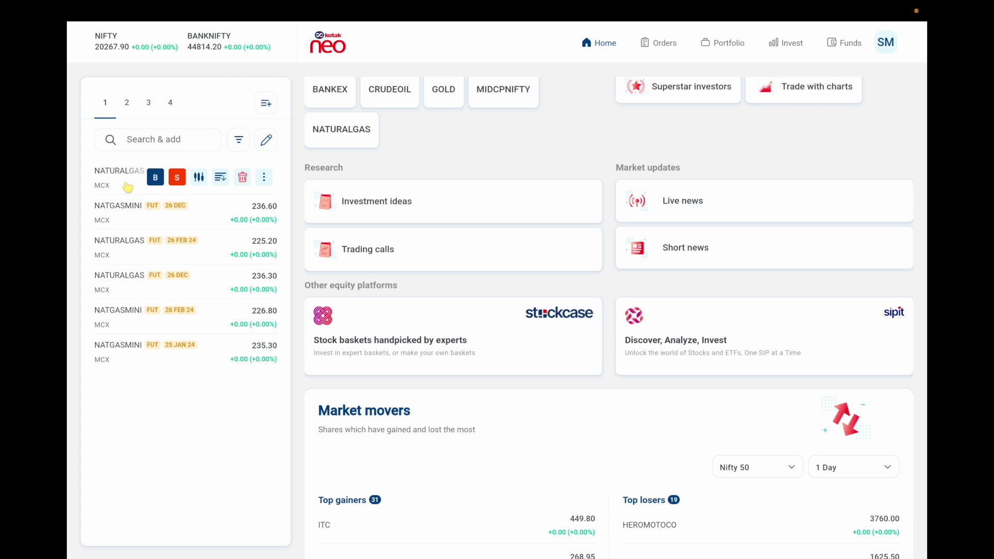
click(198, 178)
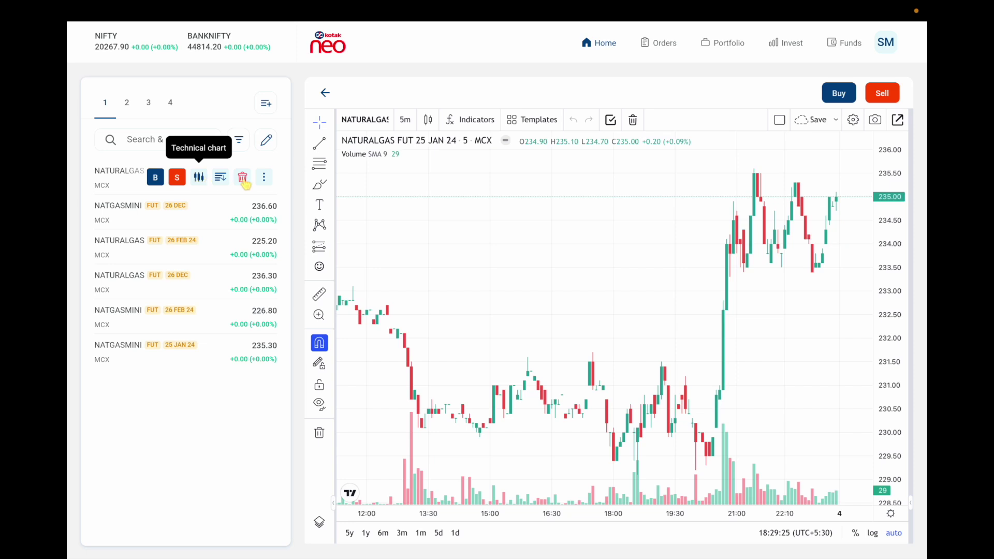
click(221, 178)
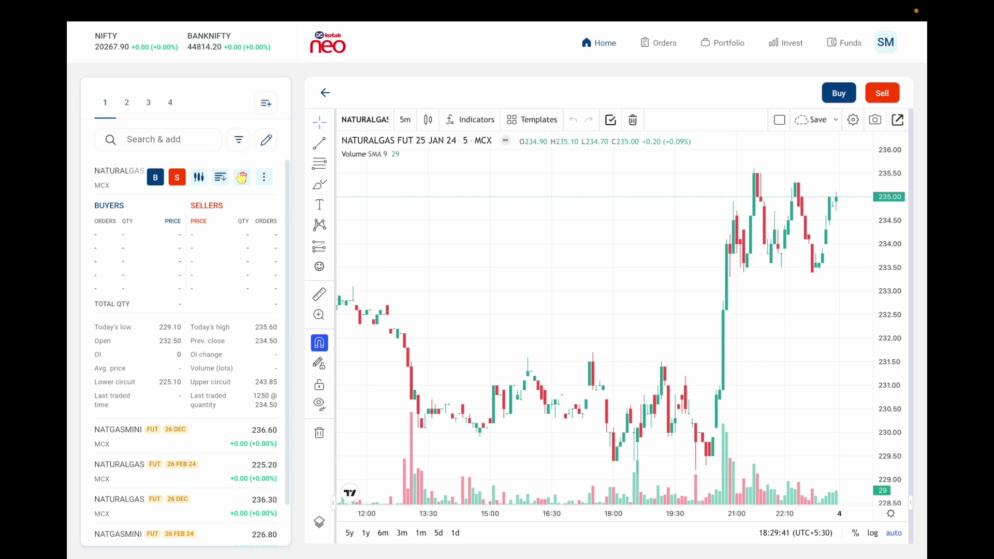
Delete the NATURALGAS 25 JAN 24 future from Watchlist 1 and show the additional options for NATGASMINI 26 DEC.
click(242, 178)
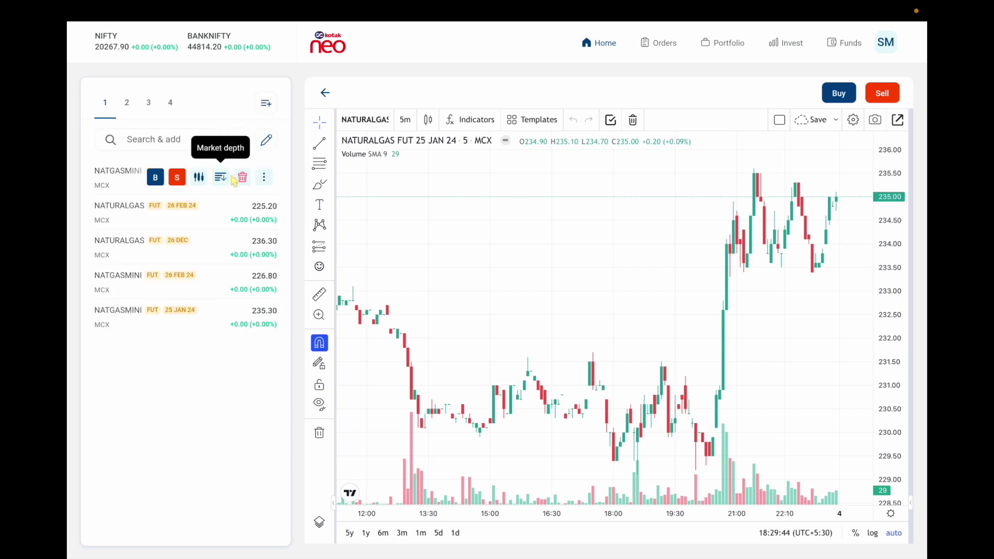
click(264, 177)
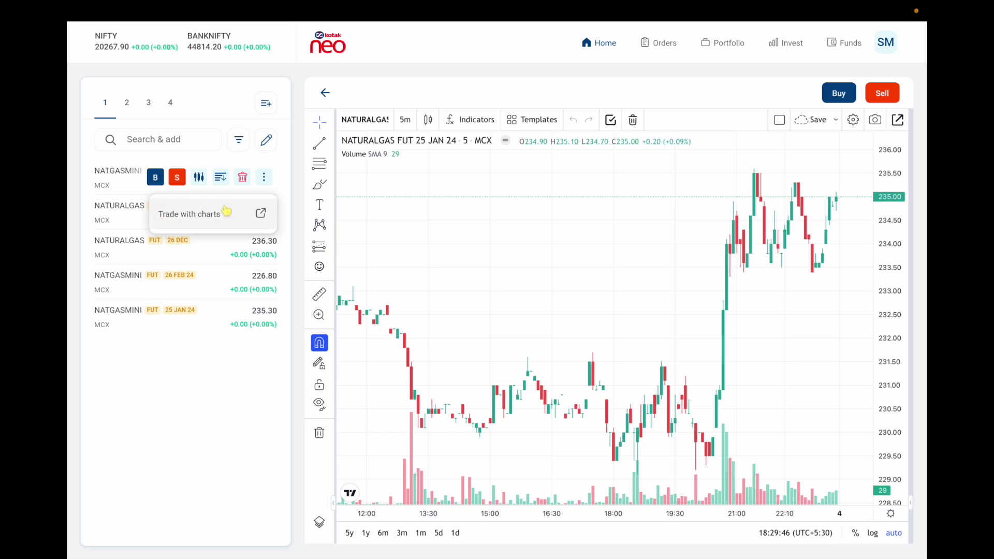
Set the Market movers index on the home page to Nifty IT.
scroll(554, 187, up, 3)
scroll(553, 187, down, 2)
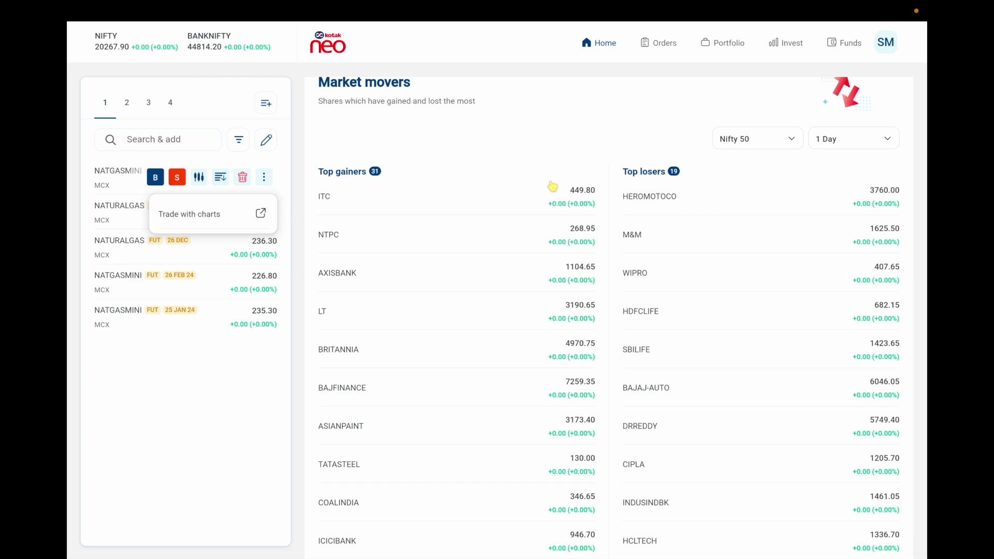
click(788, 138)
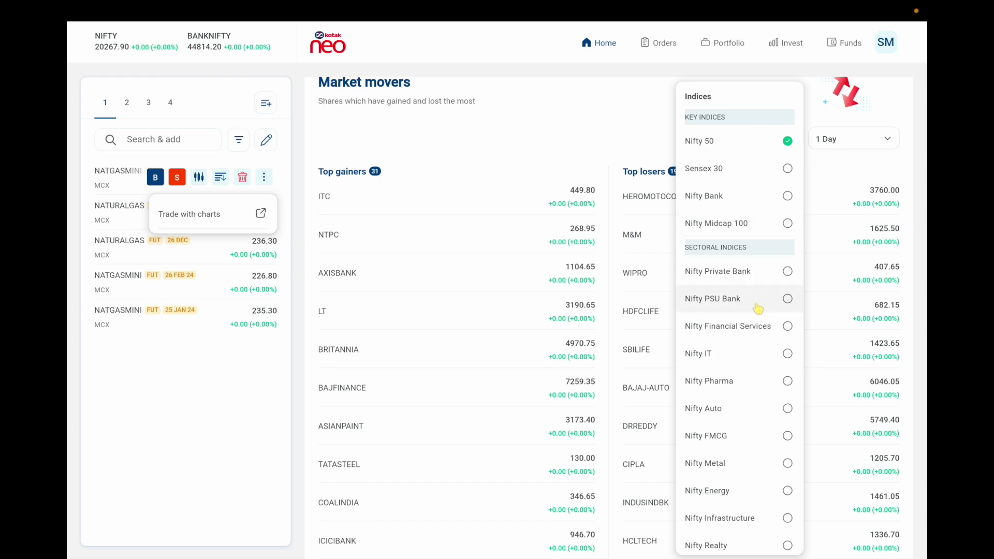
click(761, 353)
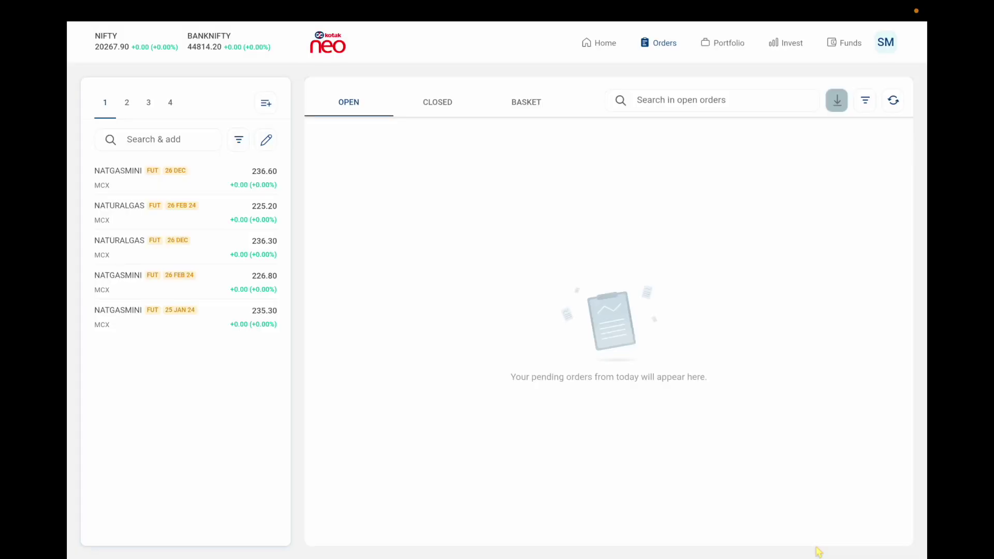
Look through the closed orders, baskets and open orders on the Orders page, ending on the closed orders.
click(452, 101)
click(535, 101)
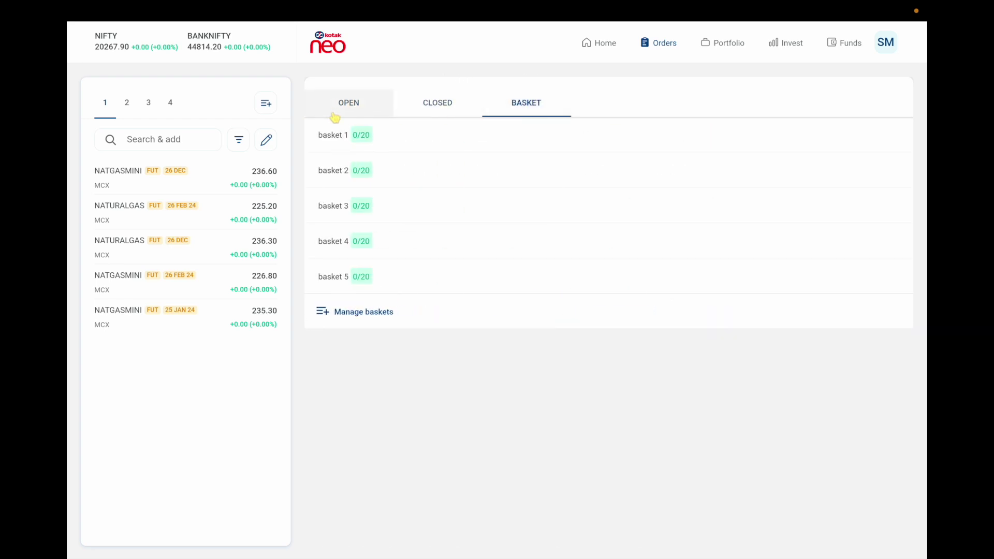
click(339, 114)
click(578, 381)
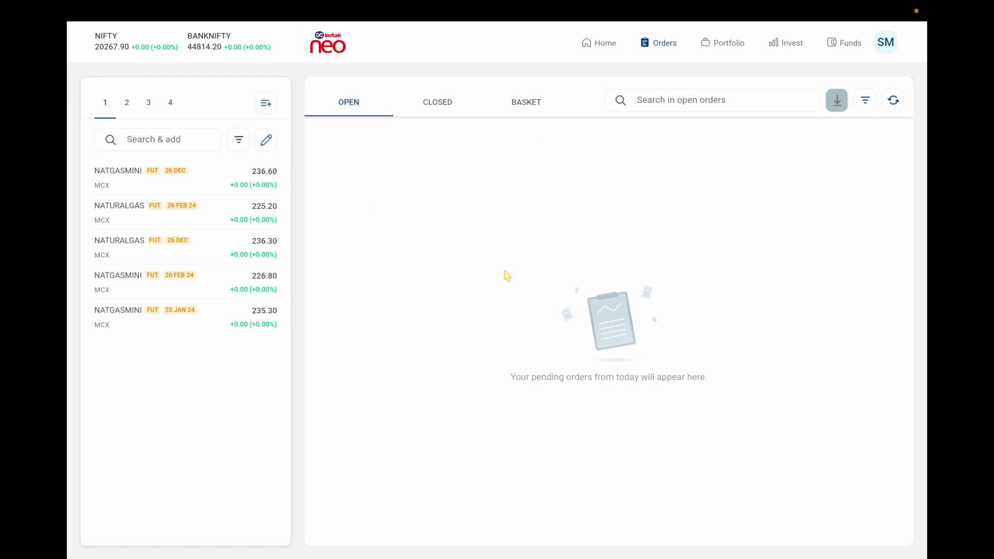
click(441, 114)
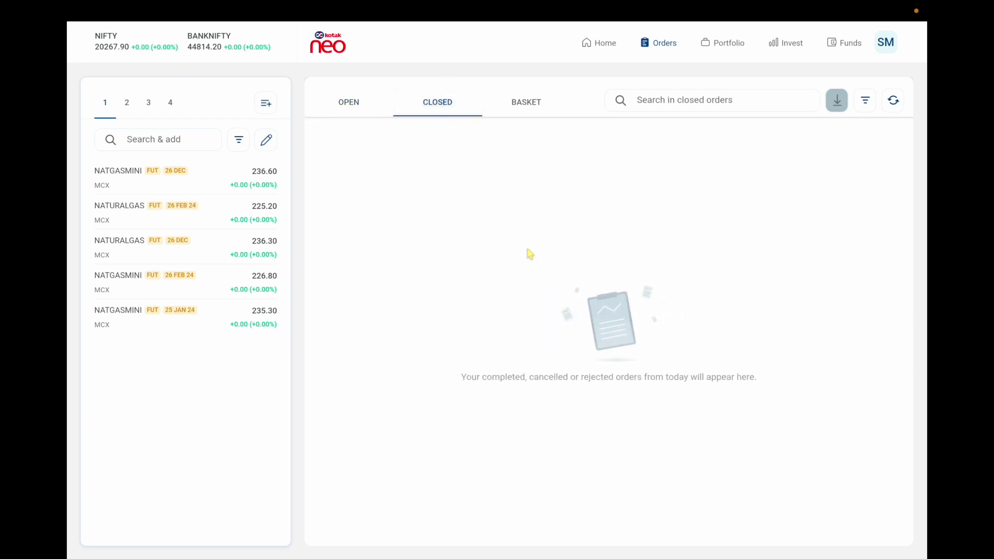
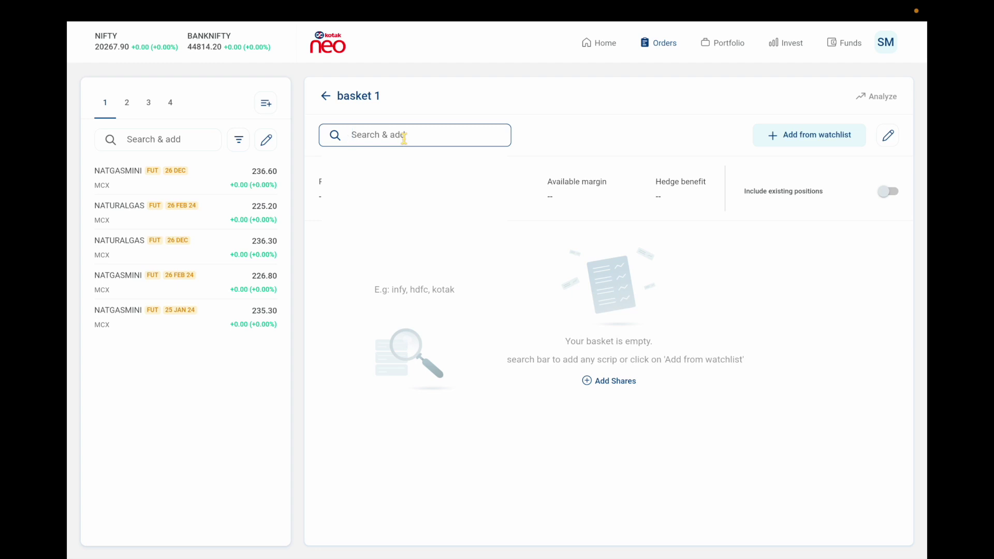
Search for NATURALGAS and NATURALGASMINI, and add the NATURALGAS 26 DEC and NATGASMINI 26 DEC futures to basket 1.
text(NATURALGAS)
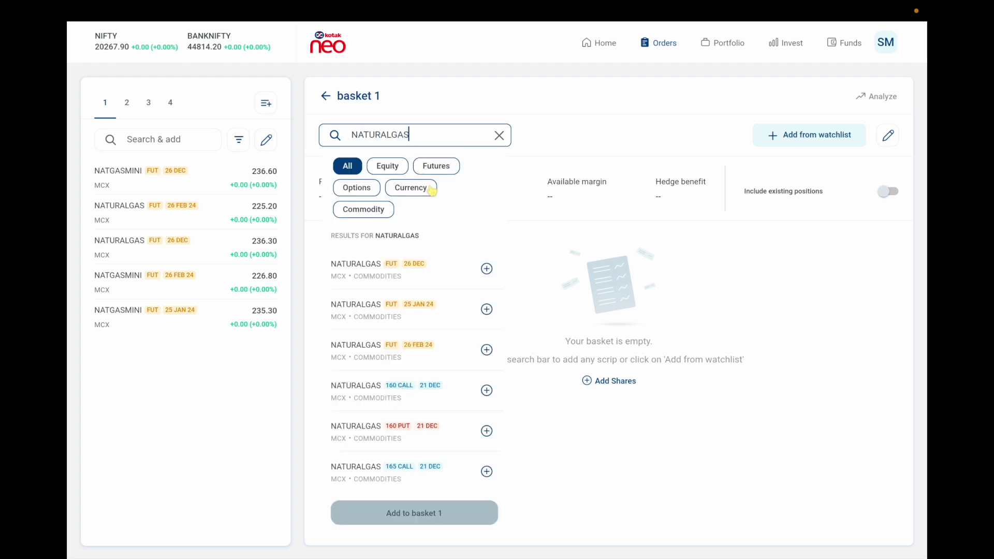
click(487, 269)
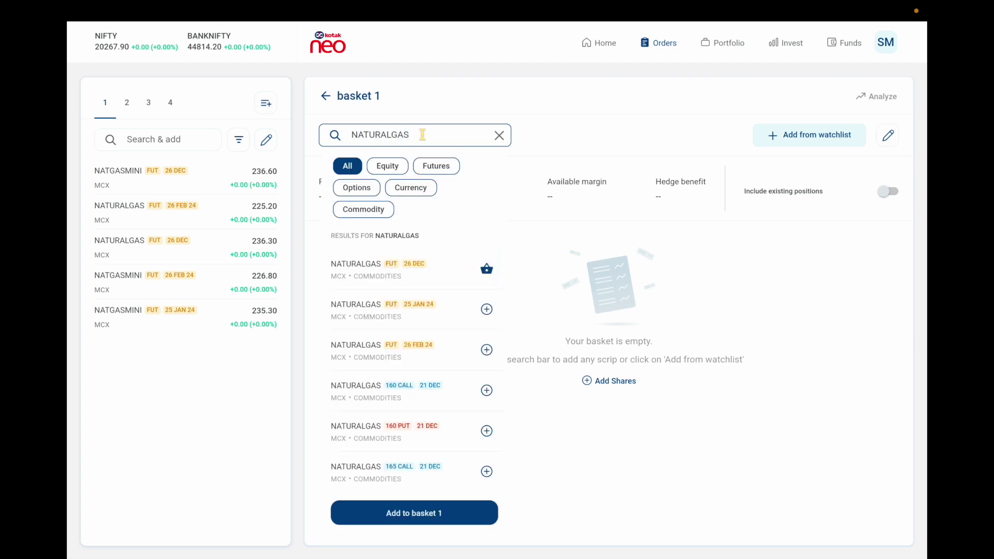
text(MINI)
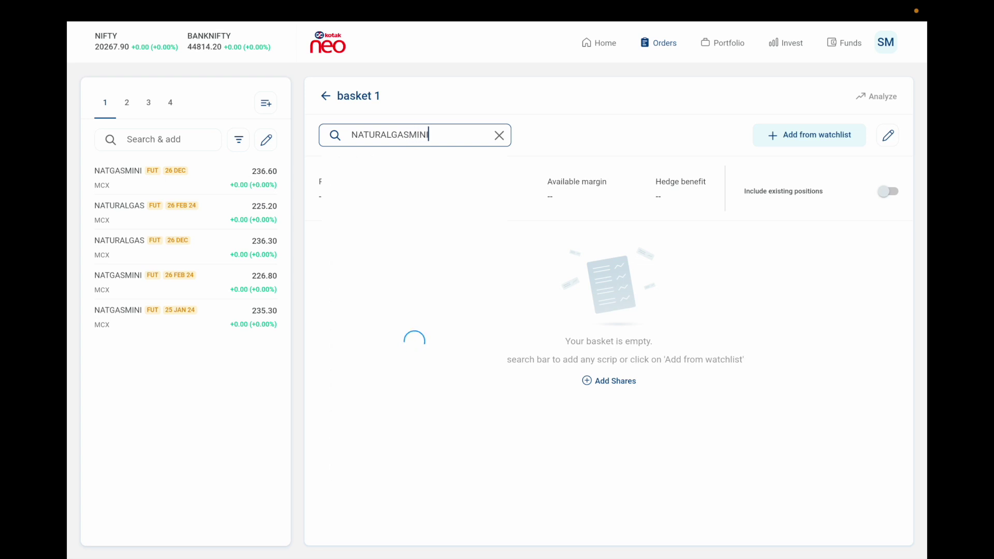
click(486, 268)
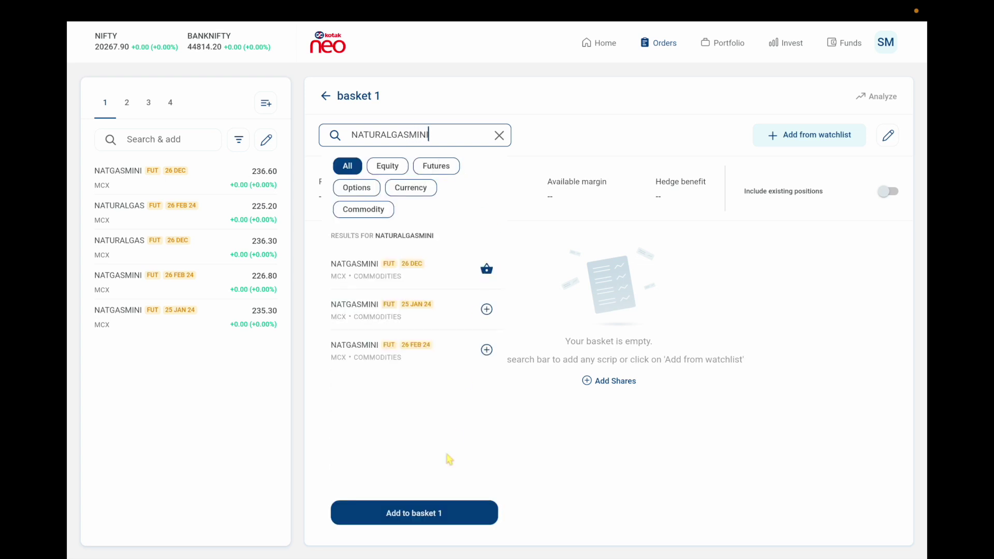
click(444, 513)
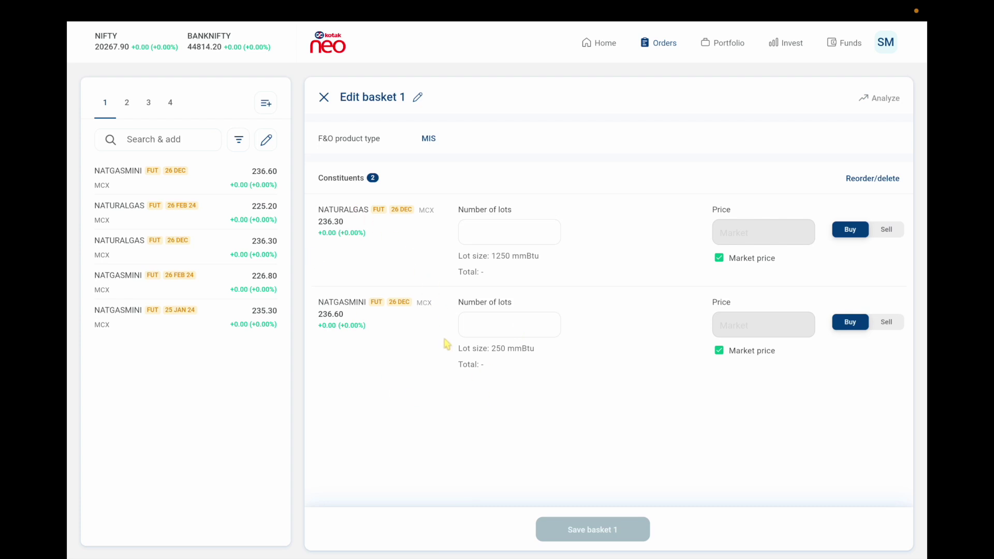
Set the number of lots to 1 for both the NATURALGAS and NATGASMINI futures in basket 1.
click(490, 233)
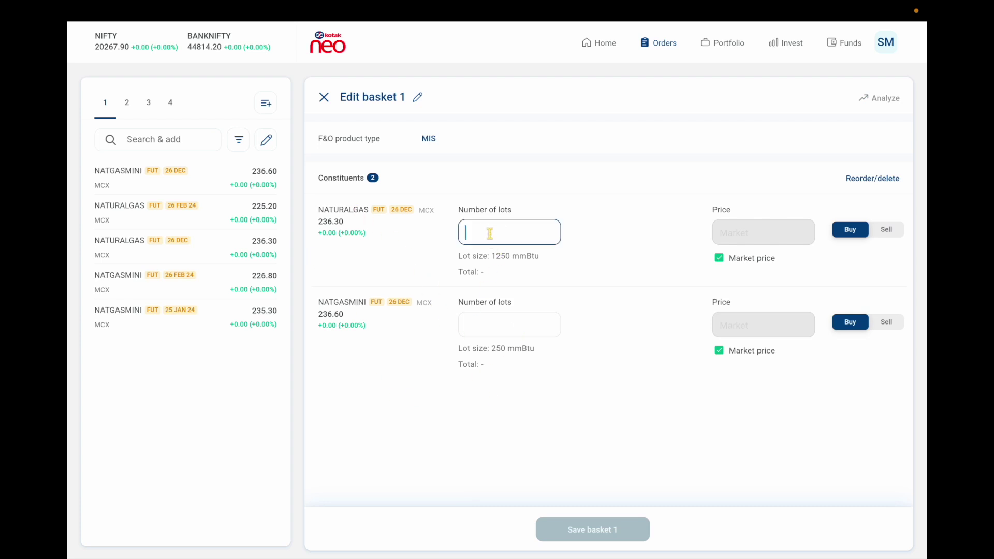
text(1250)
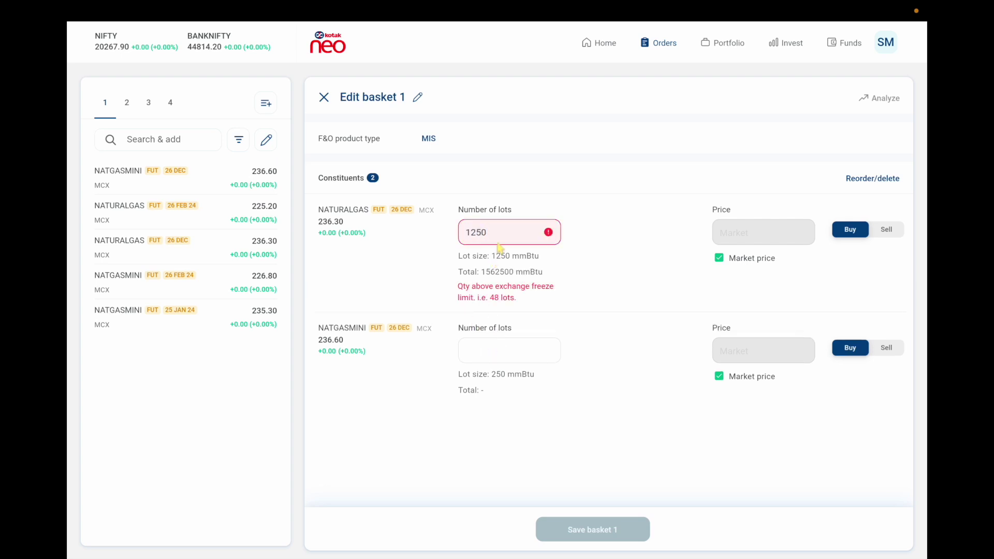
click(498, 234)
key(BackSpace)
key(BackSpace)
key(BackSpace)
click(485, 322)
text(1)
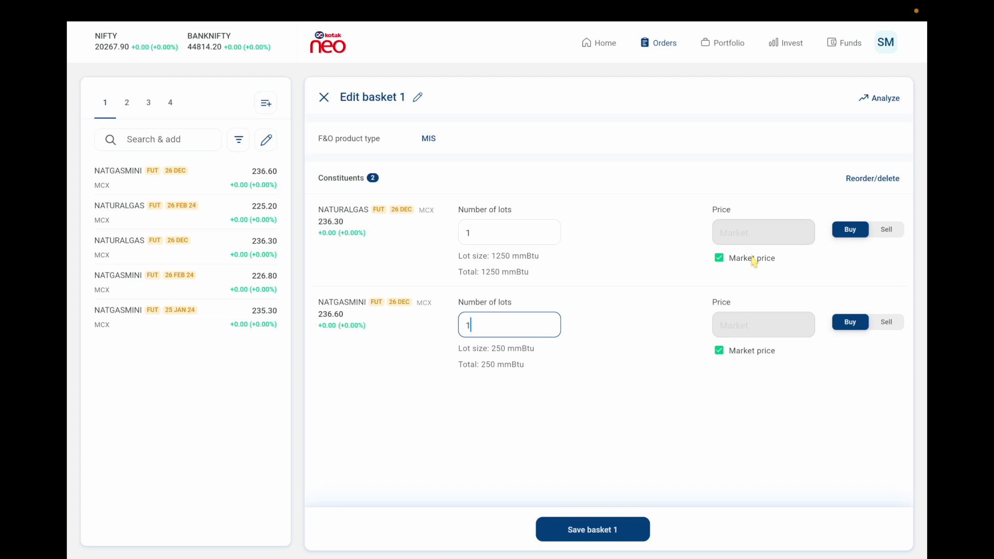
Turn off the market price for the NATURALGAS 26 DEC future and set its price to 300.
click(719, 258)
click(720, 259)
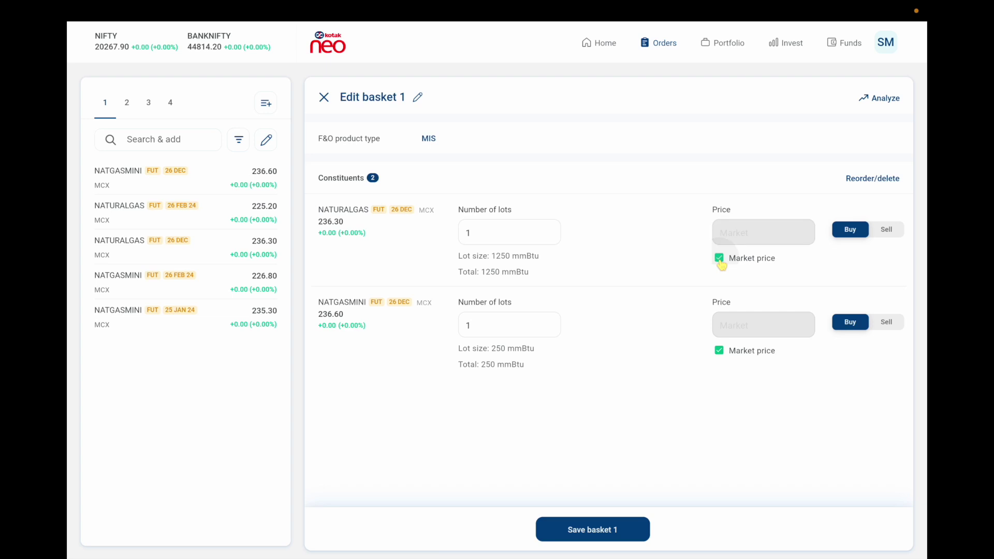
click(720, 259)
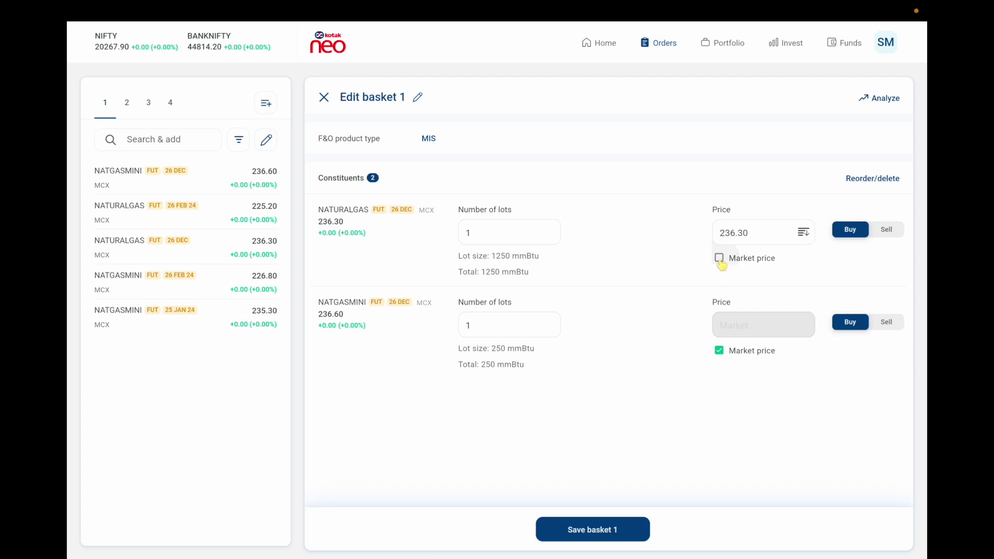
click(747, 234)
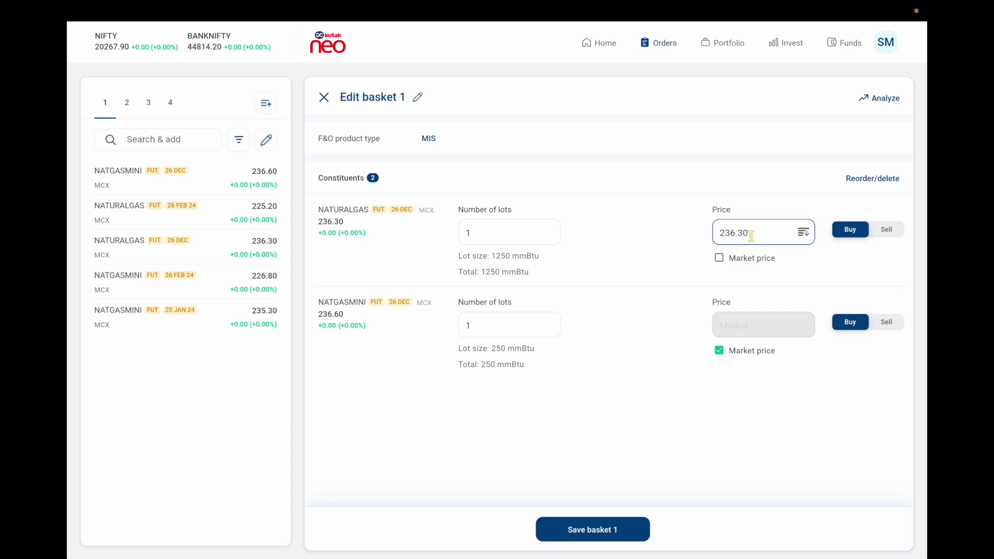
key(BackSpace)
key(BackSpace)
key(BackSpace)
key(BackSpace)
key(BackSpace)
key(BackSpace)
text(300)
Set NATURALGAS to Sell and NATGASMINI to Buy, save basket 1 and leave its details.
click(887, 229)
click(893, 322)
click(859, 322)
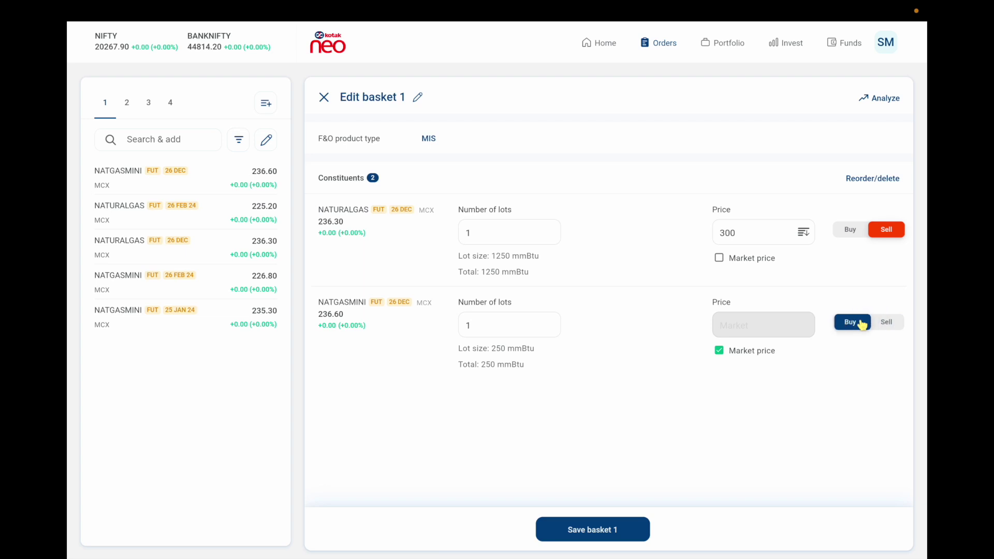
click(591, 525)
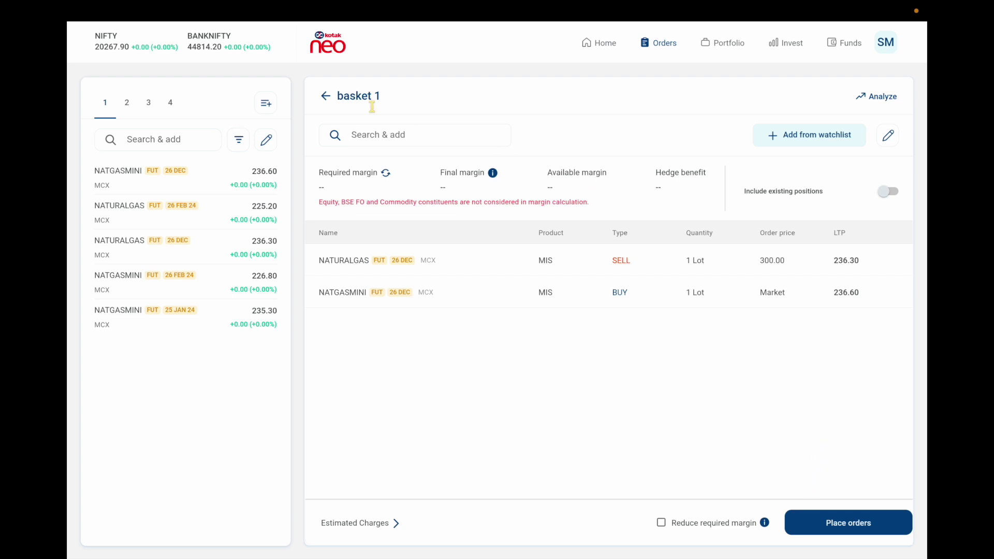
click(326, 97)
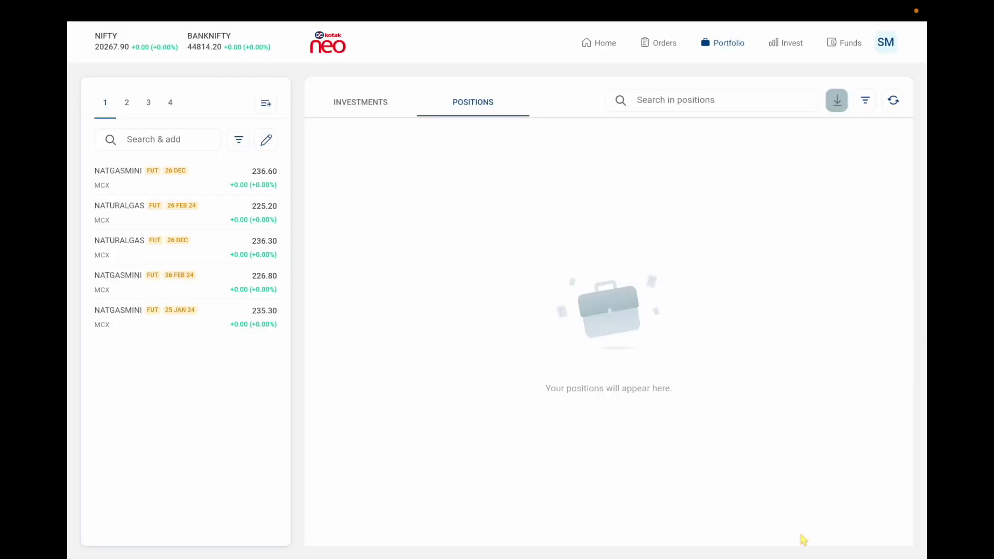
Look through the investments and positions in the portfolio, ending on the investments.
click(364, 110)
click(451, 109)
click(382, 106)
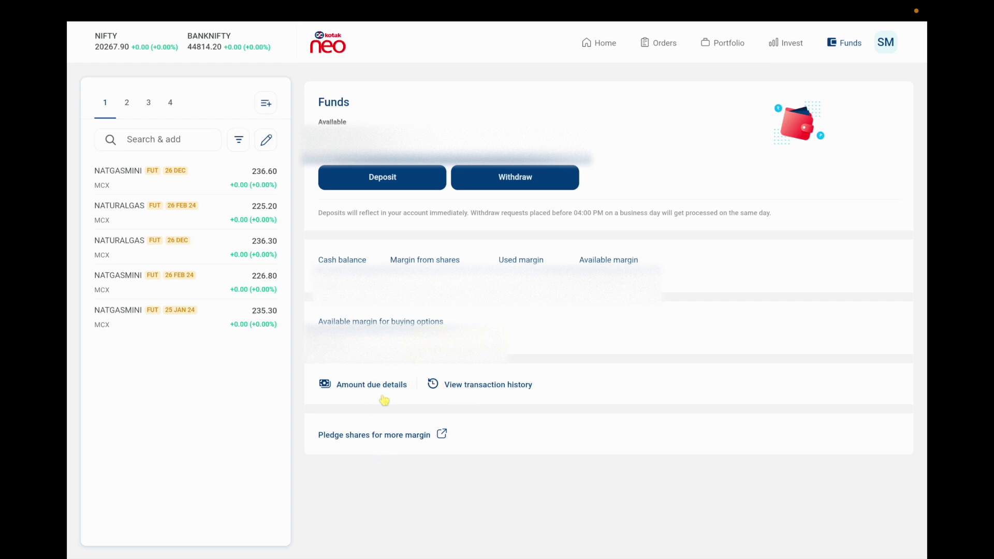
View the amount due details on the Funds page and close them.
click(400, 394)
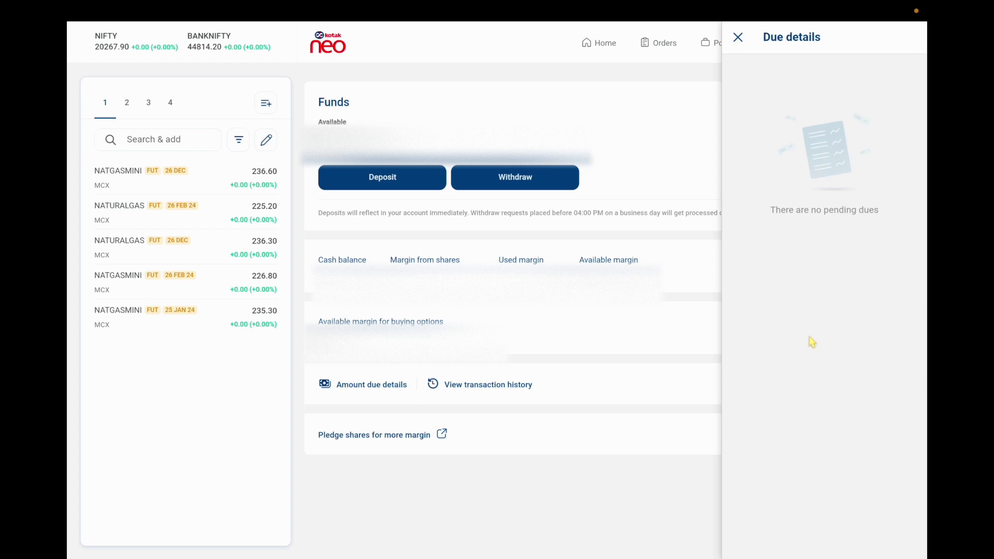
click(738, 40)
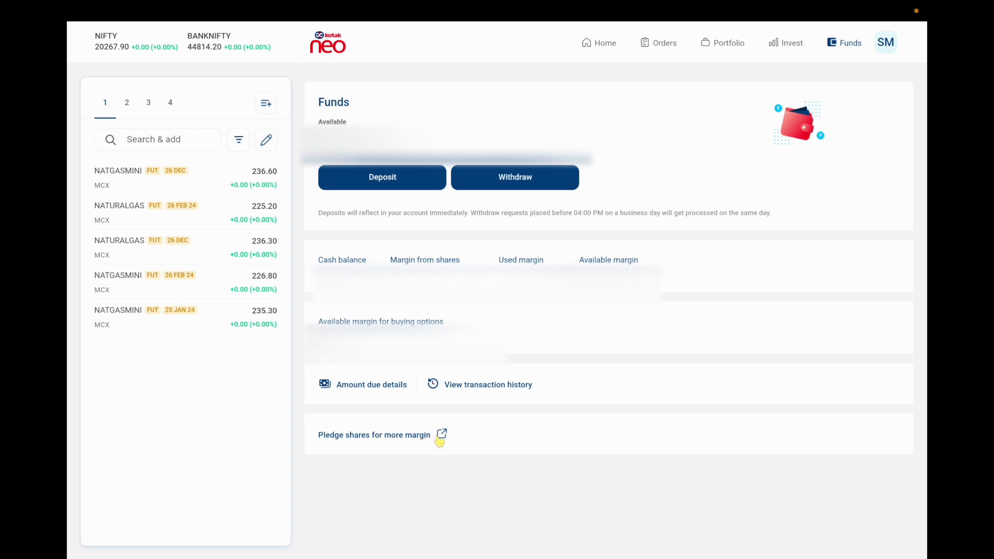
Fill in a deposit of 18,000 with Net Banking as the payment mode, and close the form without depositing.
click(423, 174)
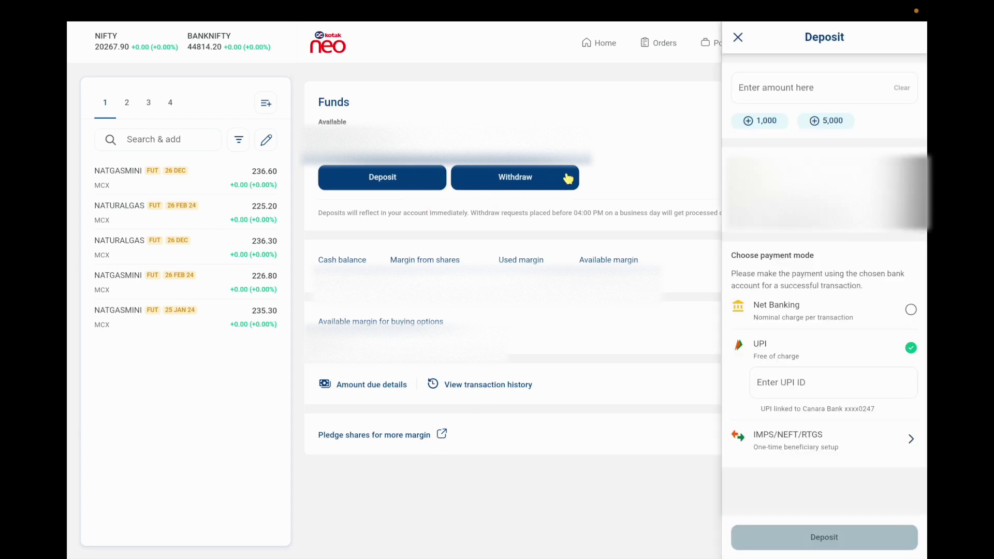
click(802, 92)
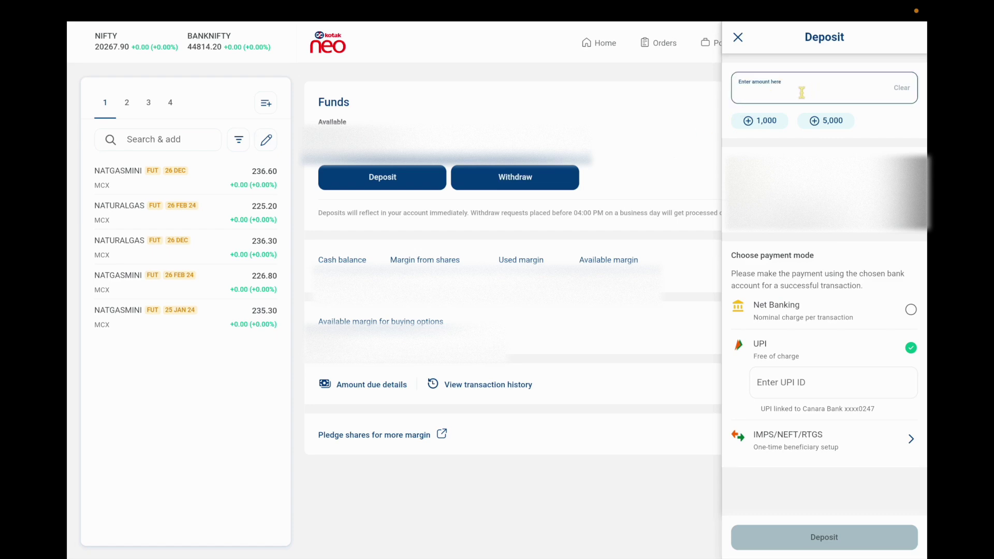
text(10000)
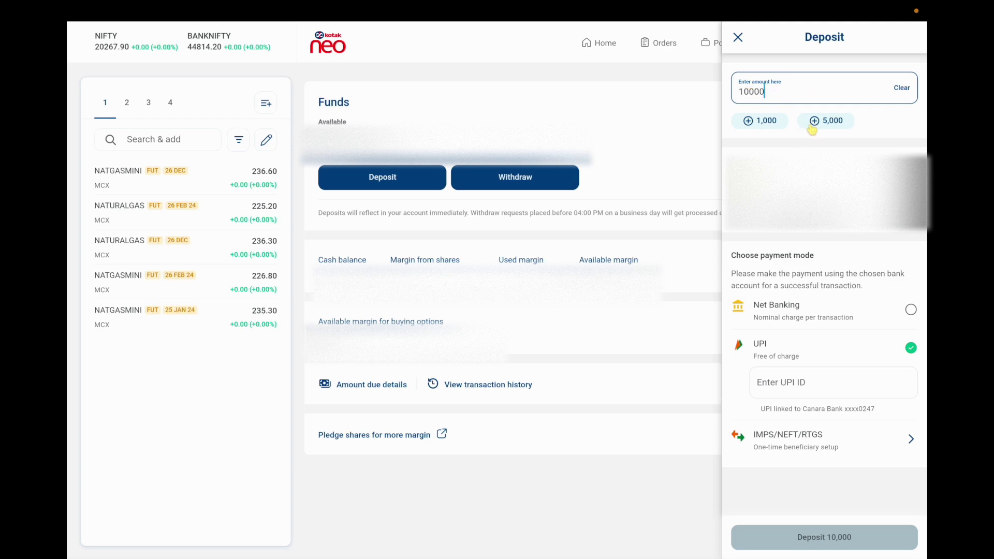
click(781, 128)
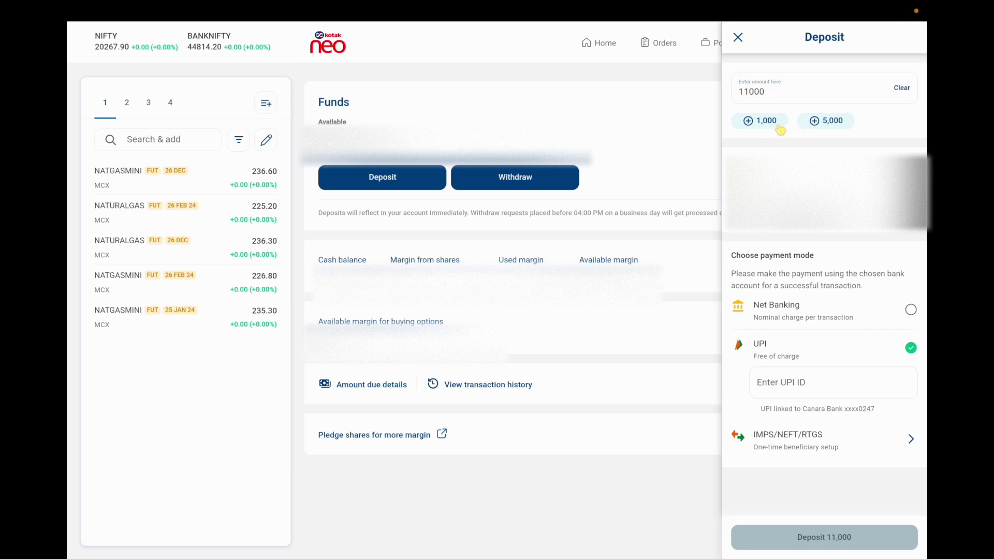
double_click(780, 129)
click(828, 124)
click(839, 308)
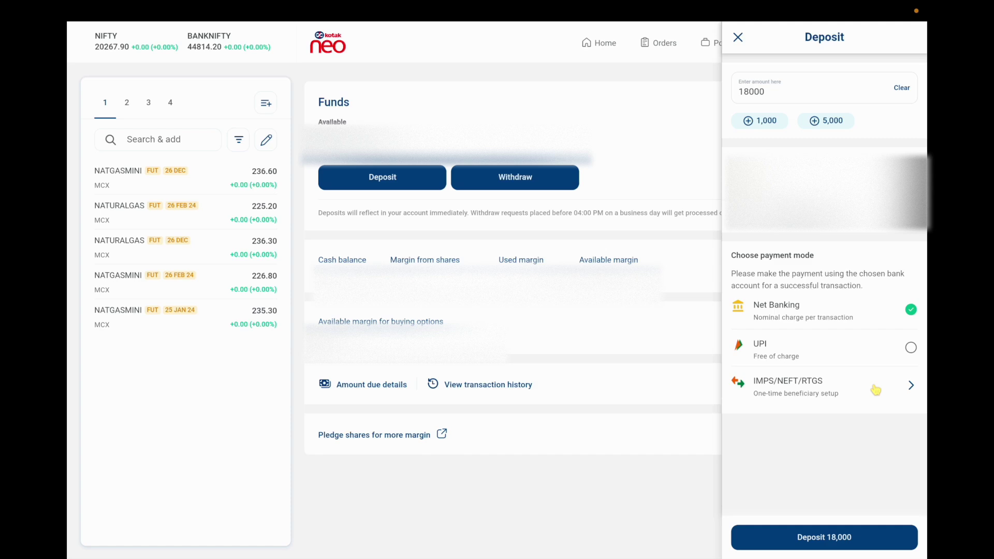
click(738, 37)
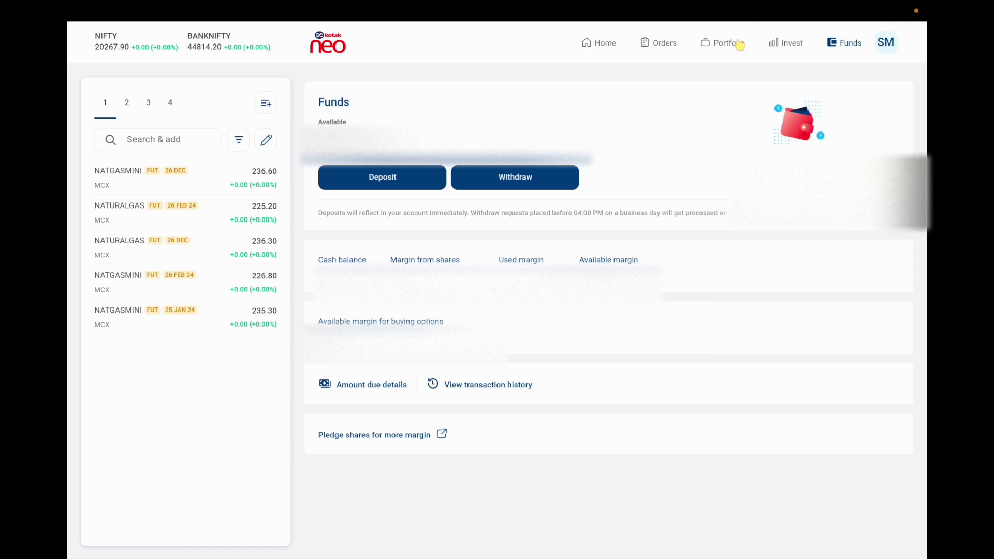
Enter a withdrawal amount of 1000 and close the form without withdrawing.
click(555, 186)
click(777, 242)
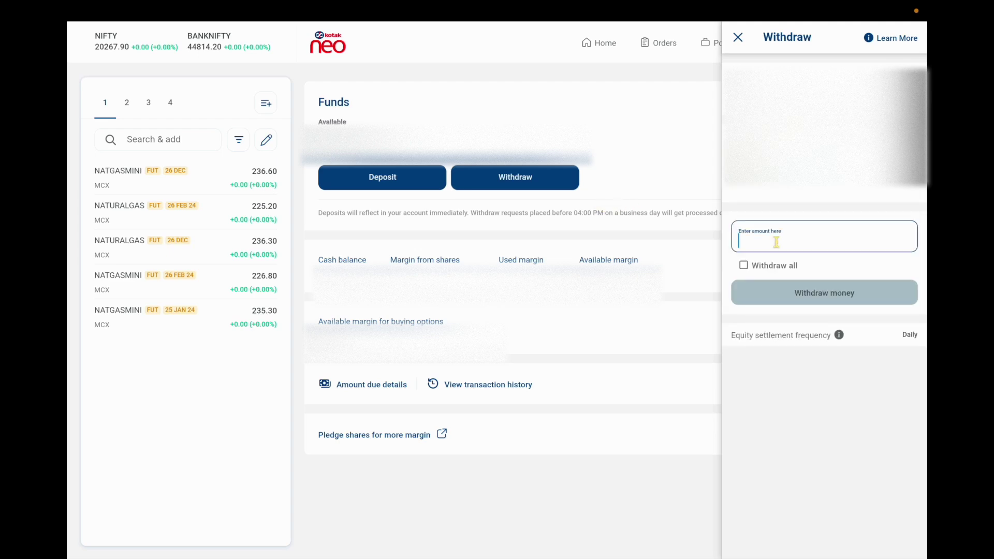
text(1000)
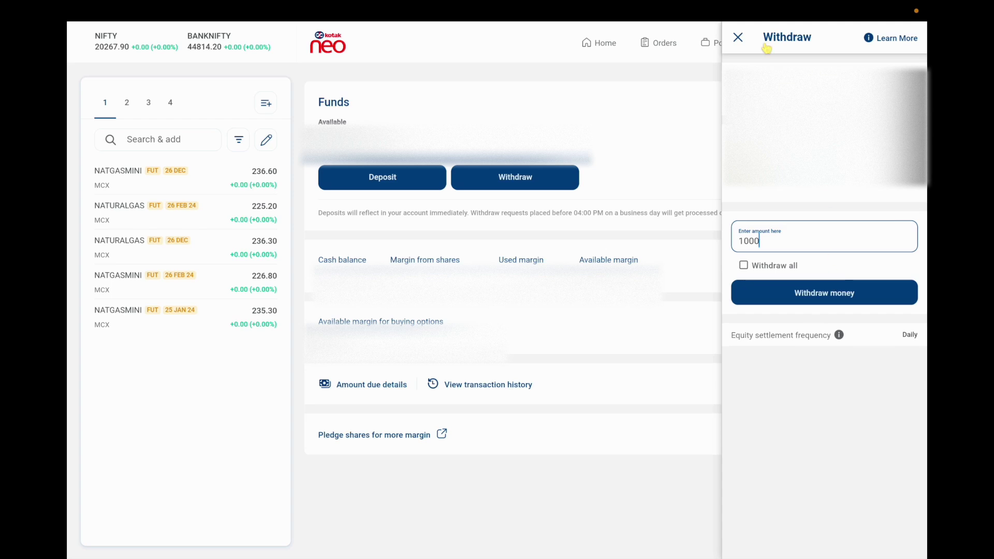
click(738, 40)
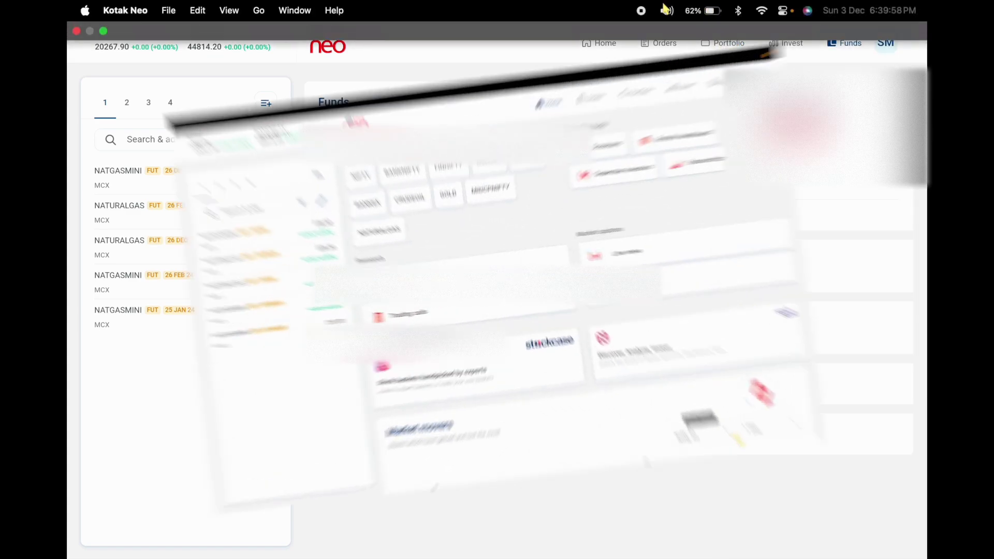